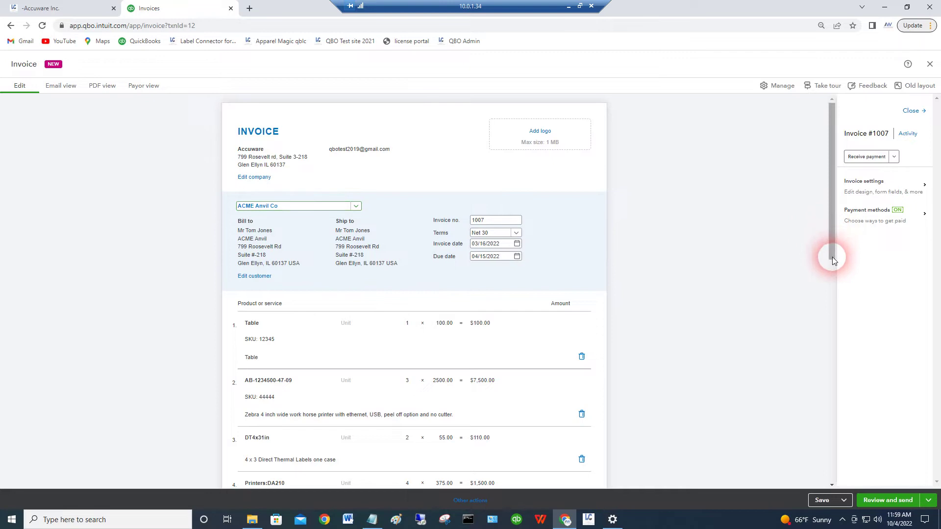
{"action": "left_click_drag", "start_coordinate": [834, 266], "coordinate": [840, 321]}
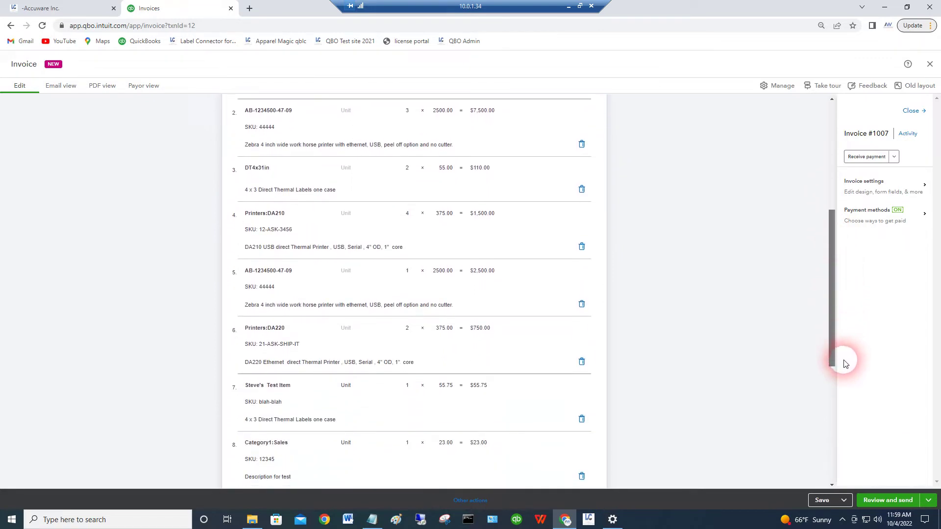
{"action": "mouse_move", "coordinate": [840, 321]}
{"action": "left_mouse_down"}
{"action": "mouse_move", "coordinate": [845, 330]}
{"action": "mouse_move", "coordinate": [825, 179]}
{"action": "left_mouse_up"}
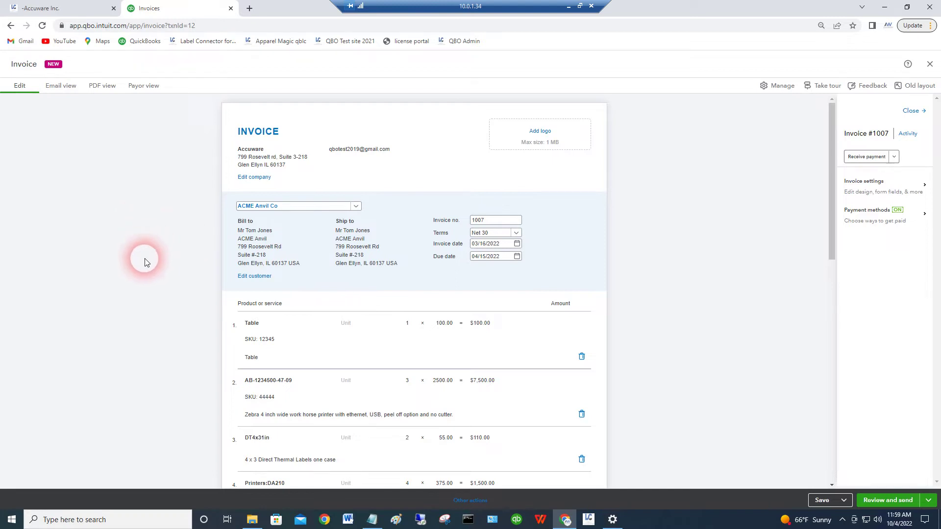
Fetch invoice 1007's line items into the label table via Get Data.
{"action": "left_click", "coordinate": [32, 9]}
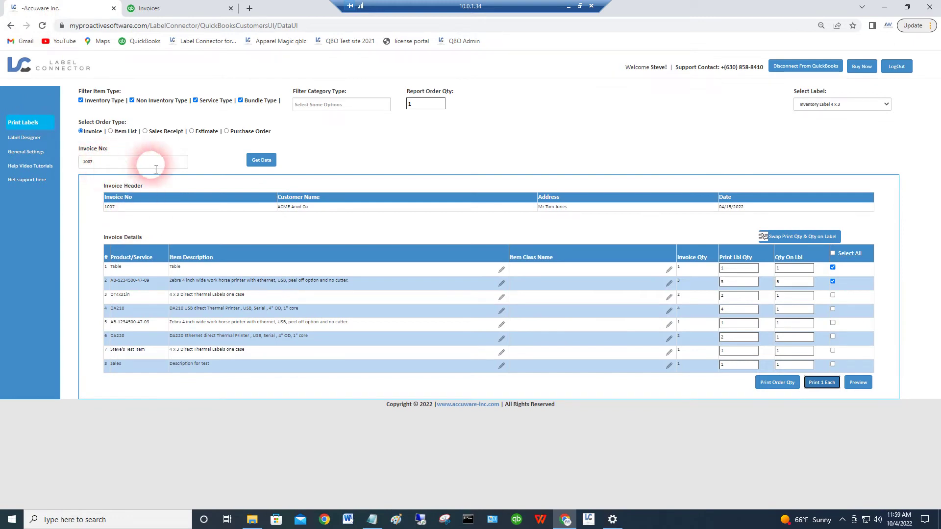
{"action": "left_click", "coordinate": [263, 163]}
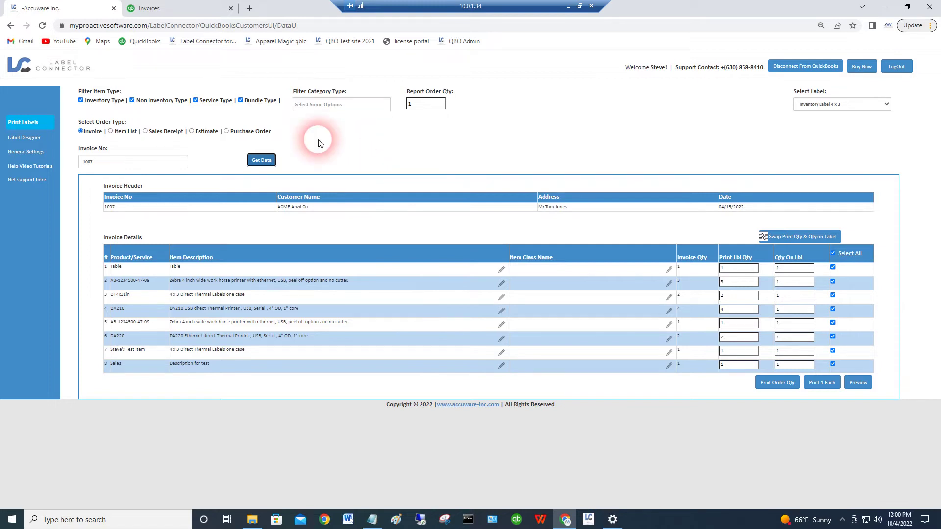
{"action": "left_click", "coordinate": [262, 161]}
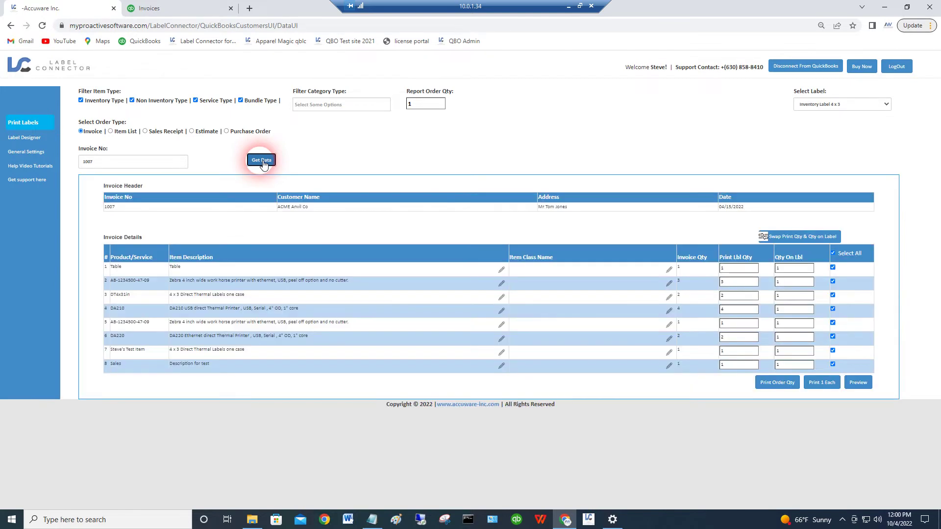
{"action": "left_click", "coordinate": [820, 110]}
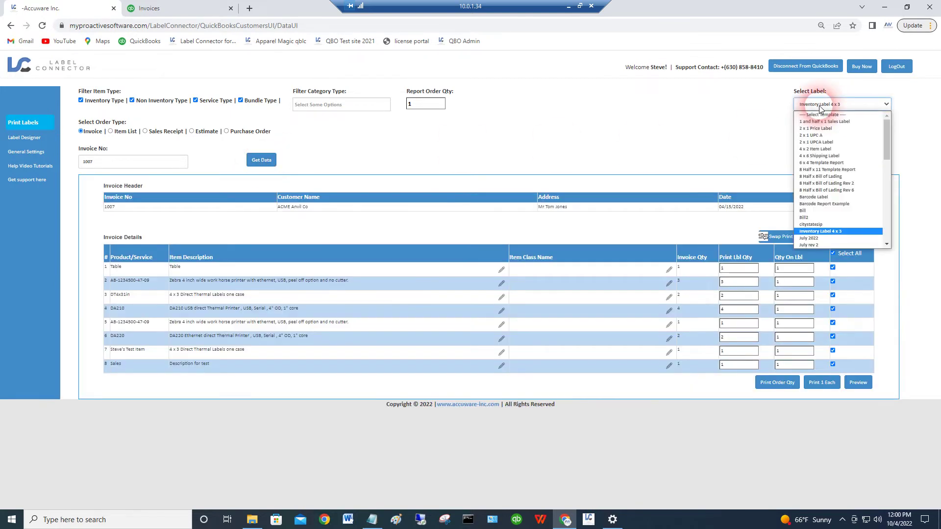
{"action": "left_click", "coordinate": [821, 108]}
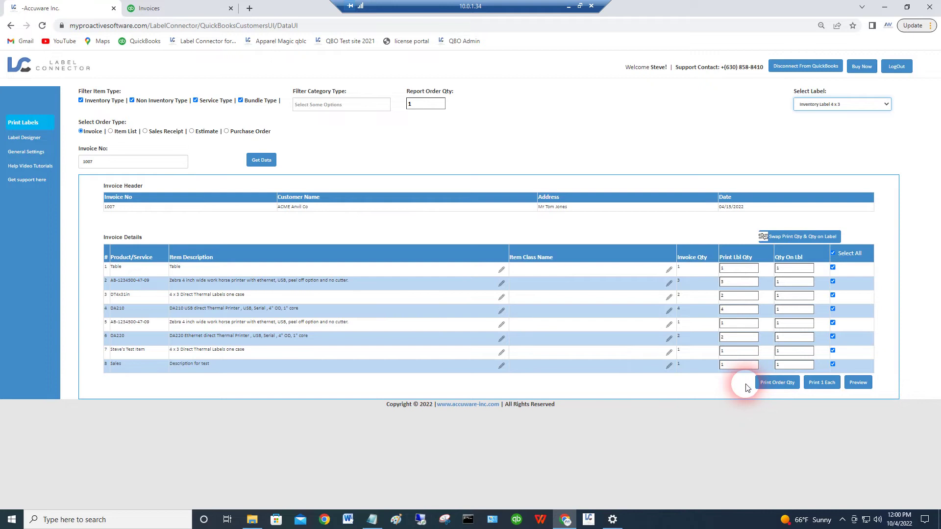
{"action": "left_click", "coordinate": [794, 237]}
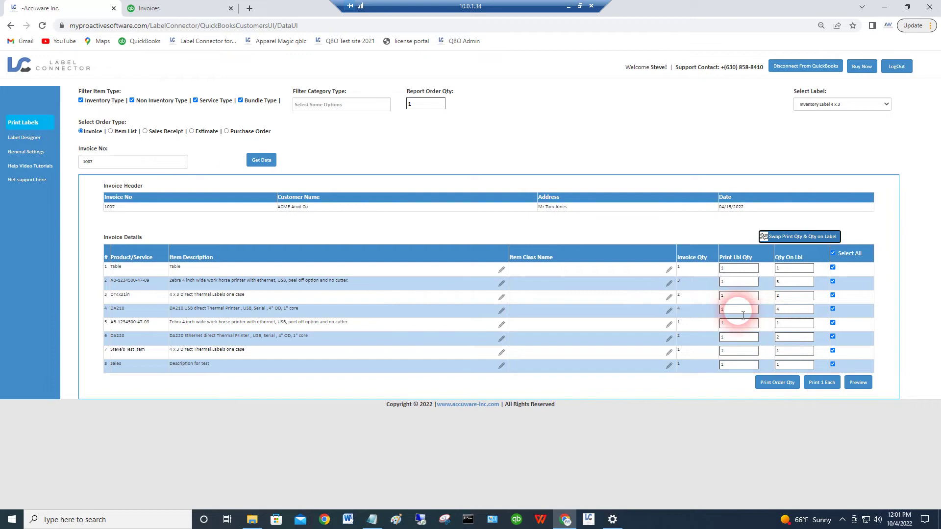
{"action": "left_click", "coordinate": [737, 285]}
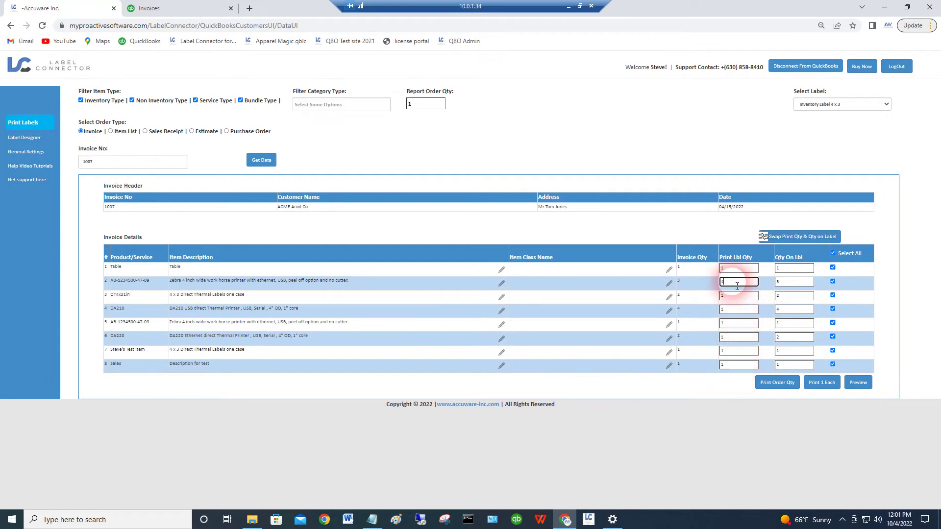
{"action": "left_click", "coordinate": [788, 236]}
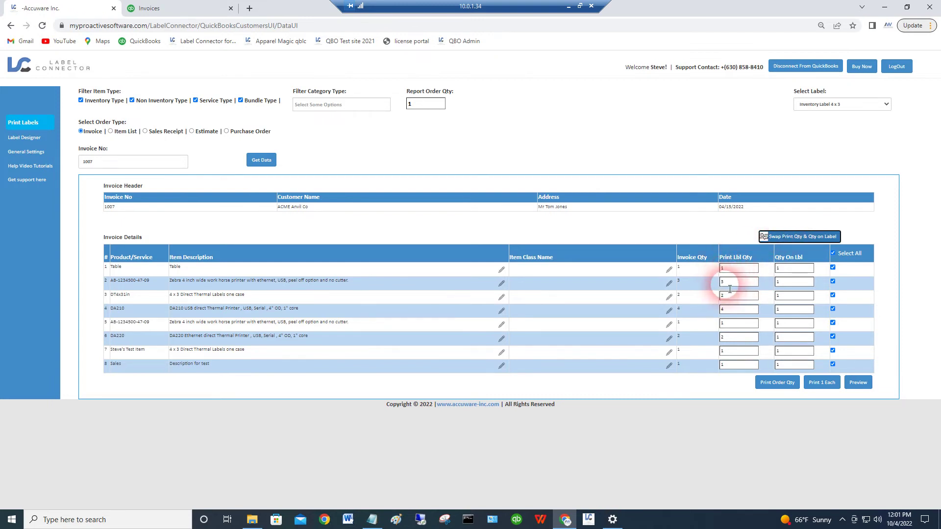
{"action": "left_click", "coordinate": [833, 253]}
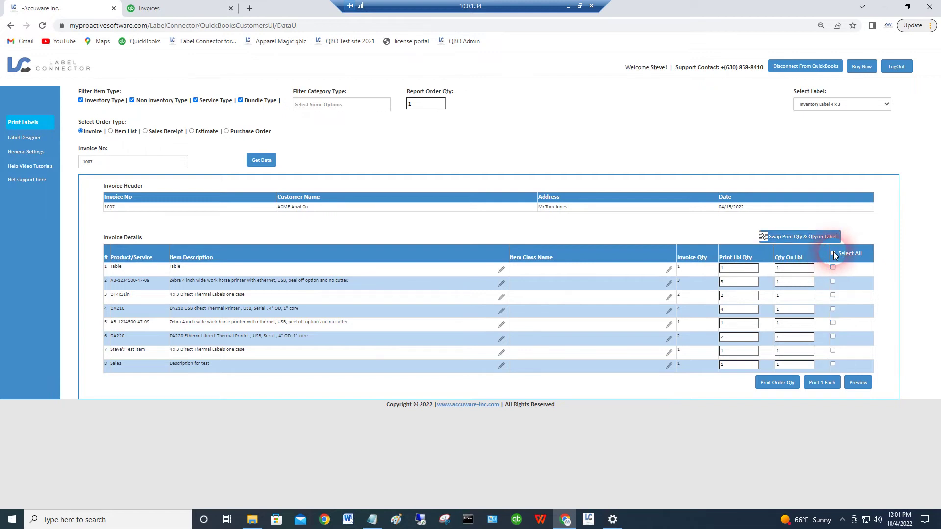
{"action": "left_click", "coordinate": [833, 281]}
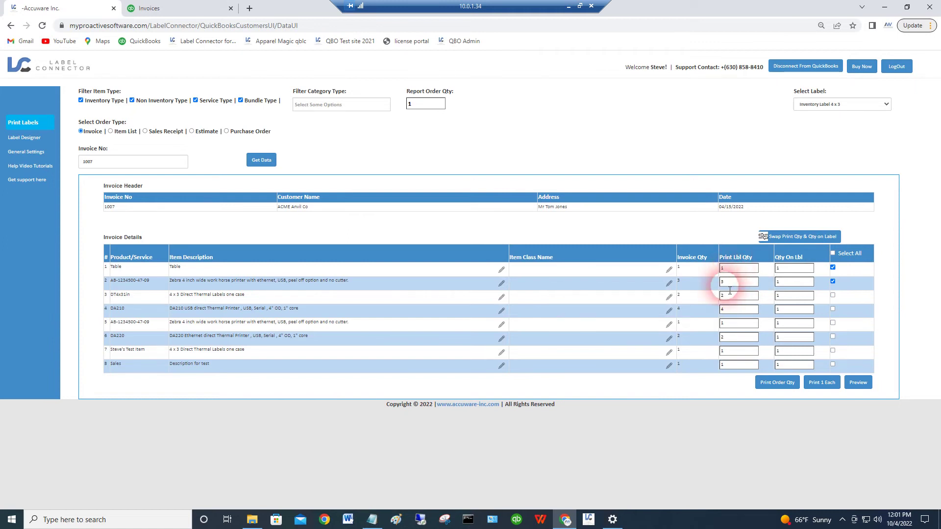
{"action": "left_click", "coordinate": [778, 385]}
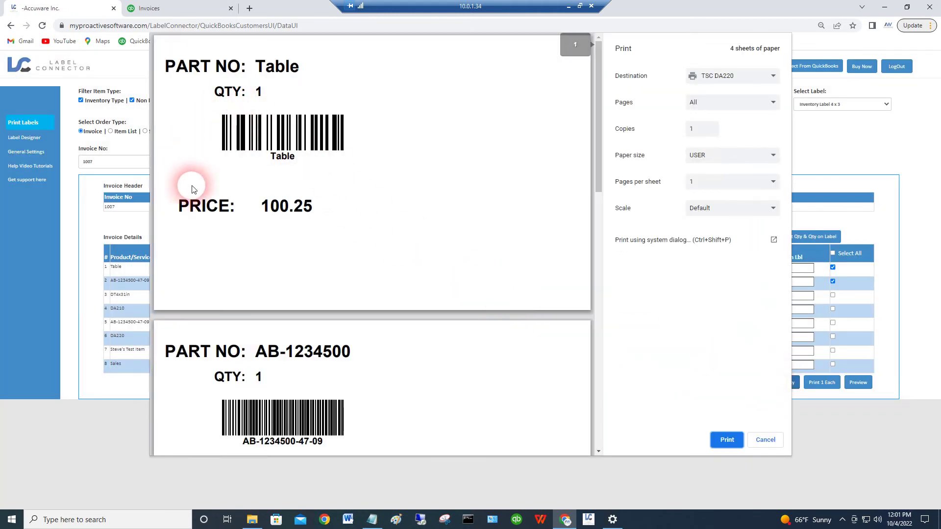
{"action": "scroll", "coordinate": [252, 255], "scroll_direction": "down", "scroll_amount": 1}
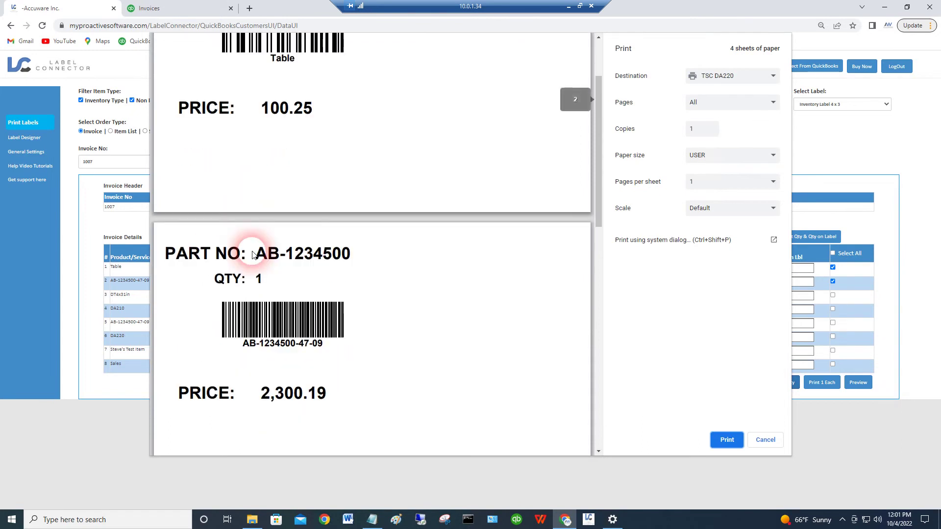
{"action": "scroll", "coordinate": [252, 254], "scroll_direction": "down", "scroll_amount": 1}
{"action": "scroll", "coordinate": [253, 252], "scroll_direction": "down", "scroll_amount": 1}
{"action": "scroll", "coordinate": [252, 252], "scroll_direction": "down", "scroll_amount": 1}
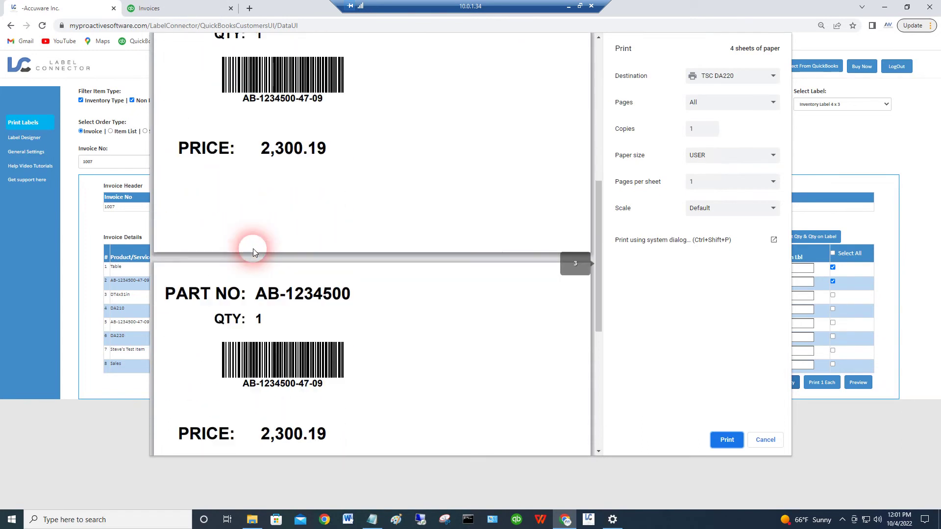
{"action": "scroll", "coordinate": [253, 252], "scroll_direction": "down", "scroll_amount": 1}
{"action": "scroll", "coordinate": [252, 252], "scroll_direction": "down", "scroll_amount": 1}
{"action": "scroll", "coordinate": [253, 253], "scroll_direction": "down", "scroll_amount": 1}
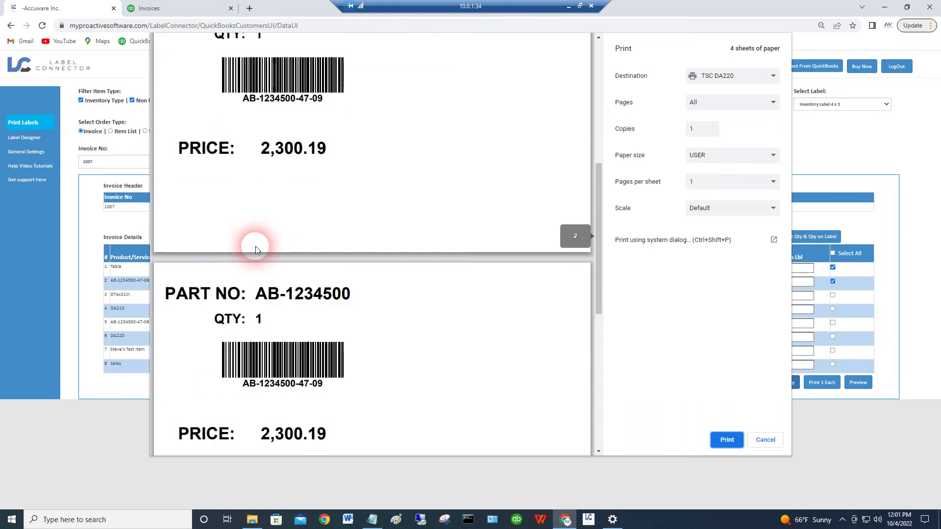
Cancel the preview and change row 2's Print Lbl Qty from 3 to 2 and Qty On Lbl to 2.
{"action": "left_click", "coordinate": [767, 440]}
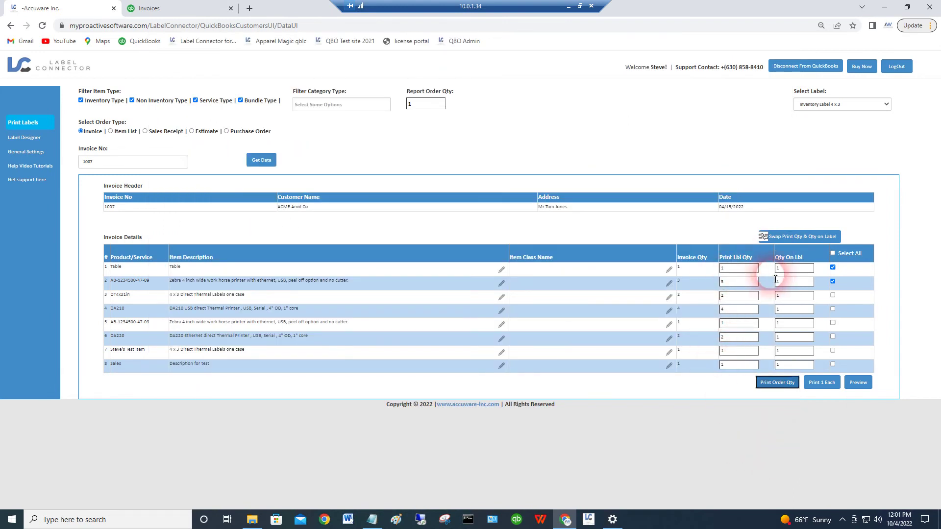
{"action": "left_click", "coordinate": [748, 283]}
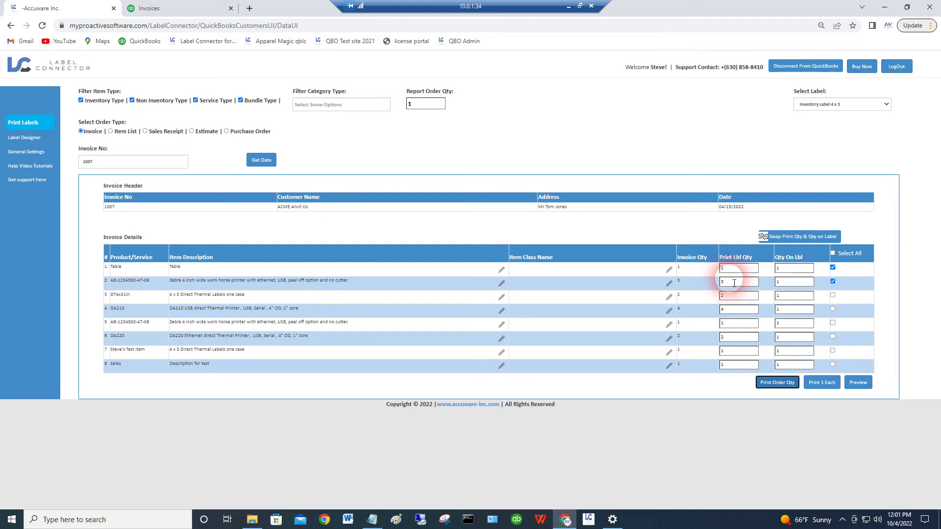
{"action": "left_click", "coordinate": [733, 287]}
{"action": "left_click_drag", "start_coordinate": [734, 287], "coordinate": [723, 285]}
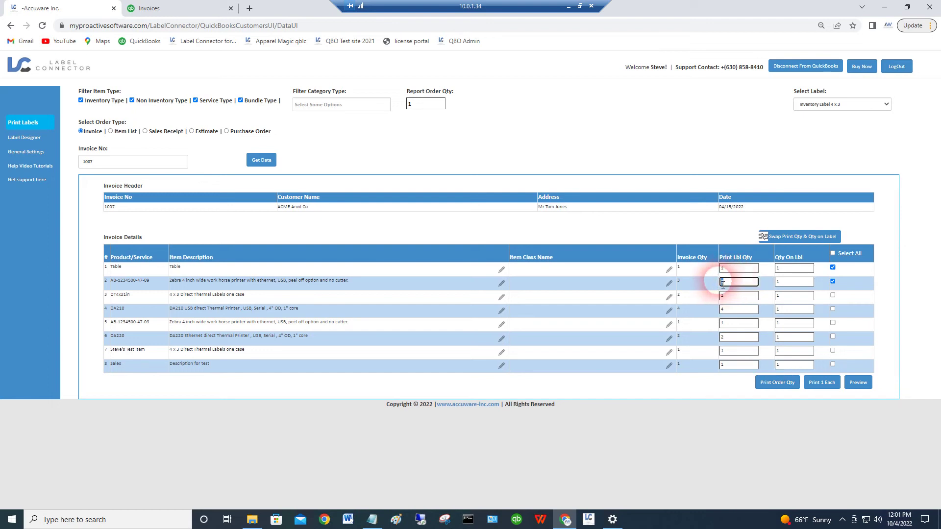
{"action": "type", "text": "2"}
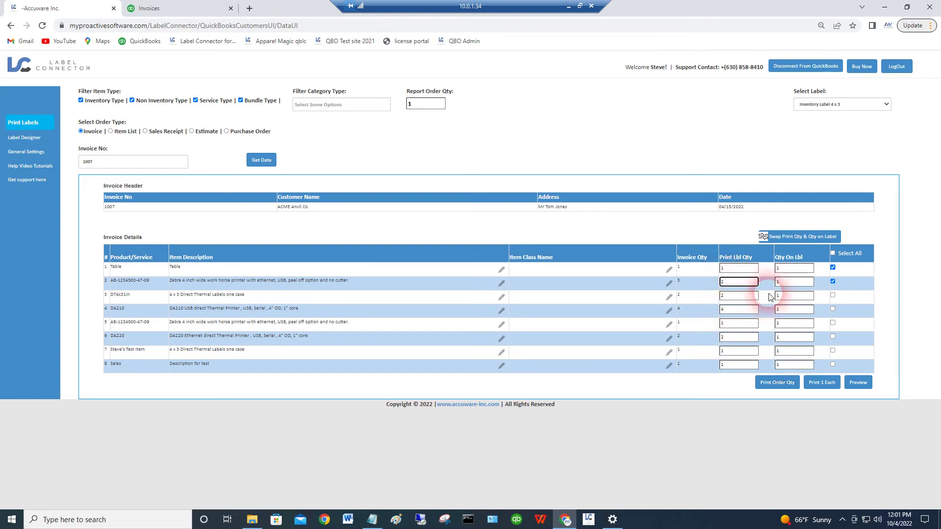
{"action": "left_click", "coordinate": [777, 284]}
{"action": "type", "text": "2"}
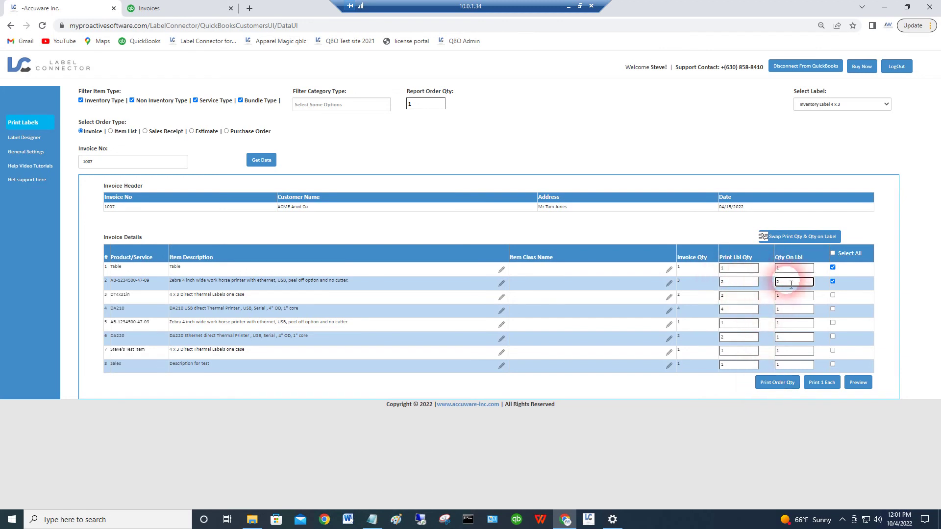
{"action": "left_click", "coordinate": [777, 383]}
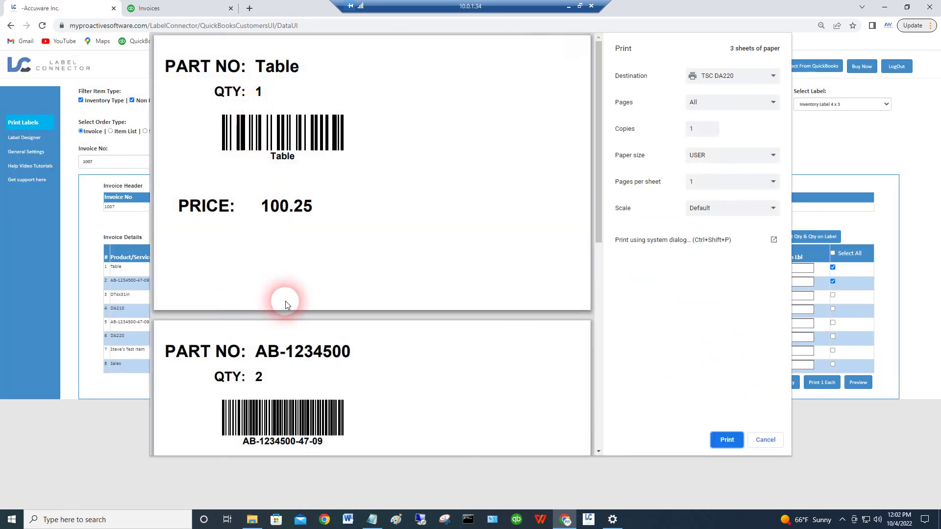
{"action": "scroll", "coordinate": [286, 301], "scroll_direction": "down", "scroll_amount": 2}
{"action": "scroll", "coordinate": [287, 301], "scroll_direction": "down", "scroll_amount": 2}
{"action": "scroll", "coordinate": [287, 302], "scroll_direction": "down", "scroll_amount": 2}
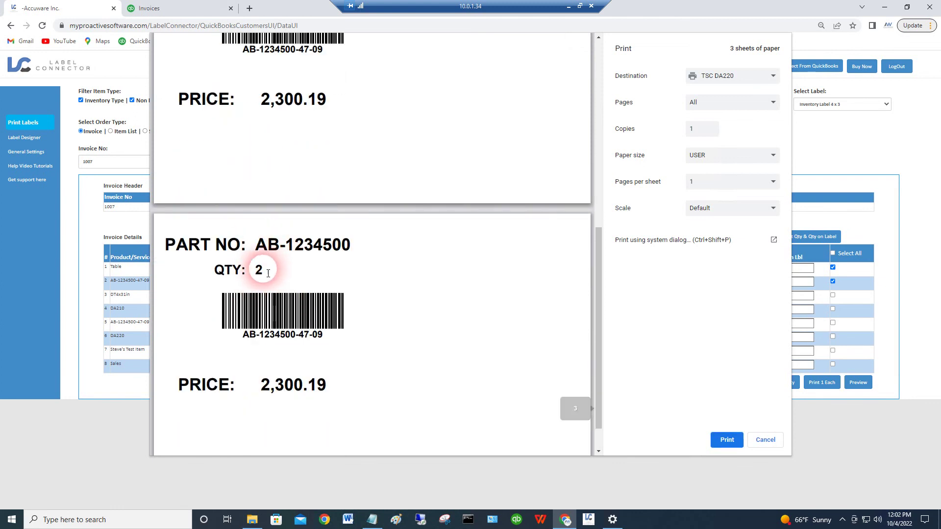
{"action": "scroll", "coordinate": [526, 311], "scroll_direction": "up", "scroll_amount": 3}
{"action": "scroll", "coordinate": [528, 311], "scroll_direction": "up", "scroll_amount": 2}
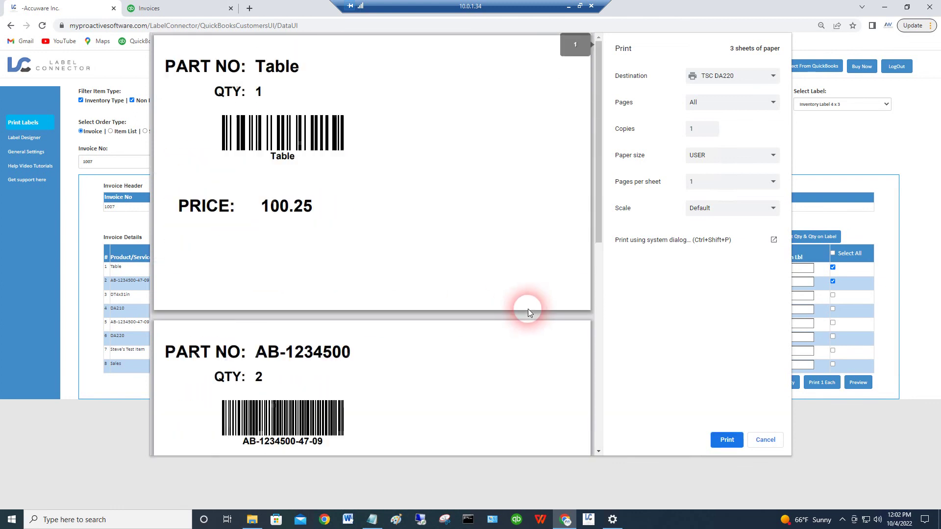
{"action": "left_click", "coordinate": [764, 440]}
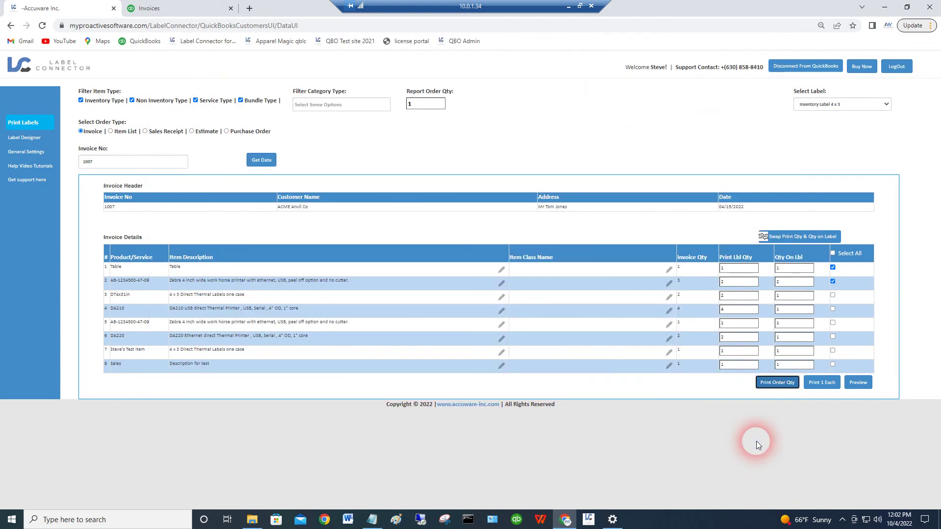